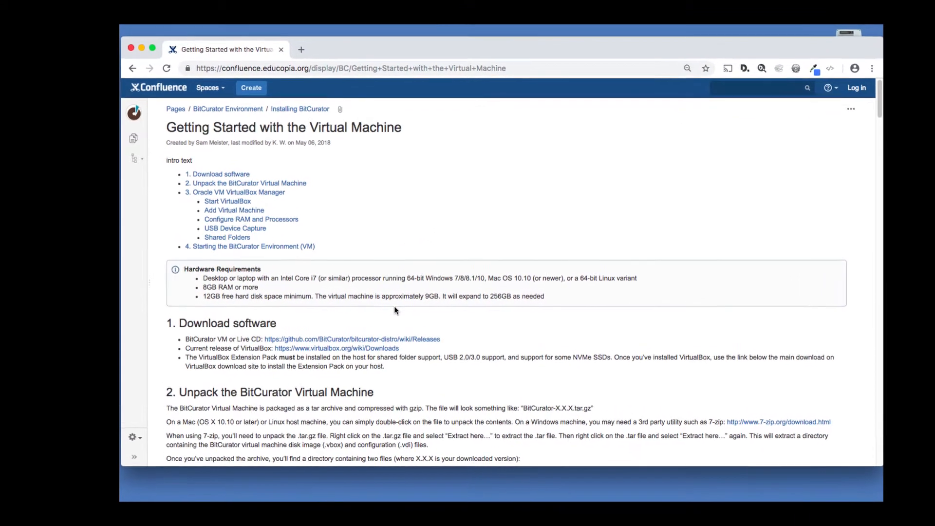
# - Open the BitCurator releases page linked under Download software and download BitCurator Virtual Machine 2.0.6
pyautogui.click(363, 339)
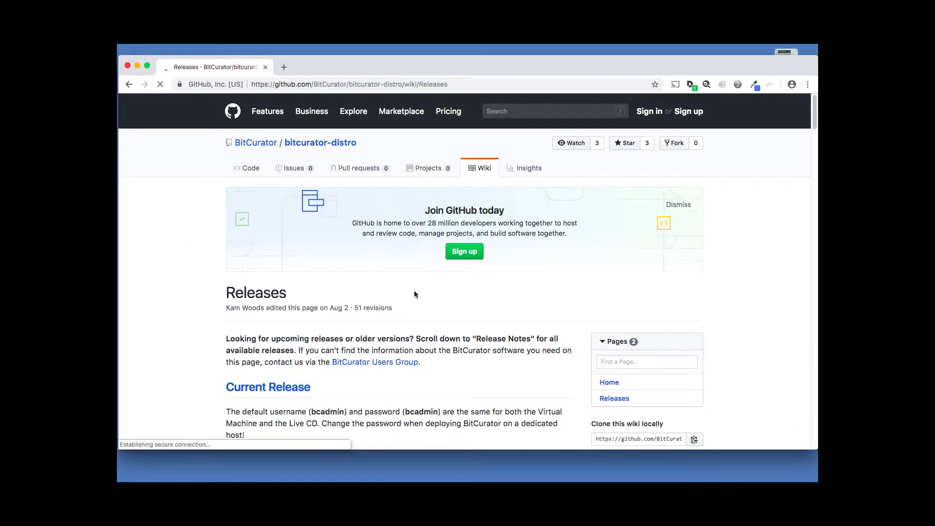
pyautogui.scroll(-1, 456, 300)
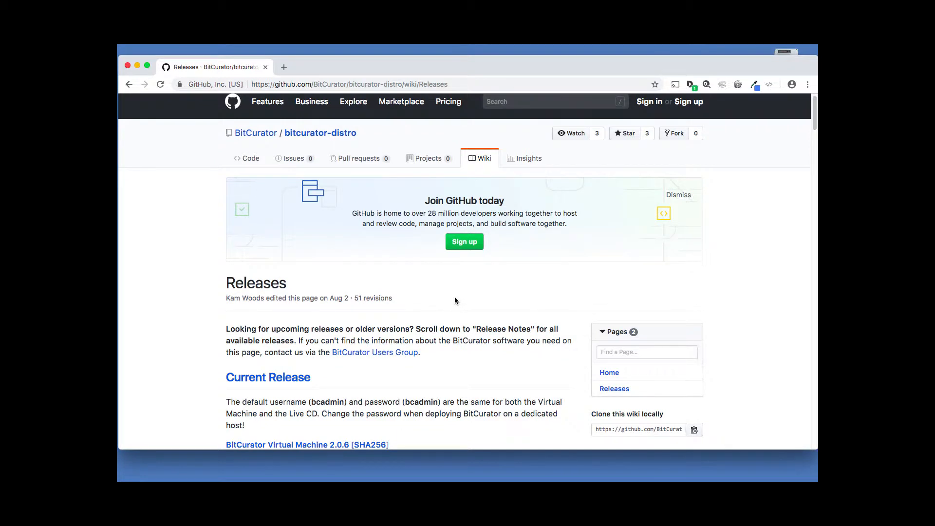
pyautogui.scroll(-1, 452, 296)
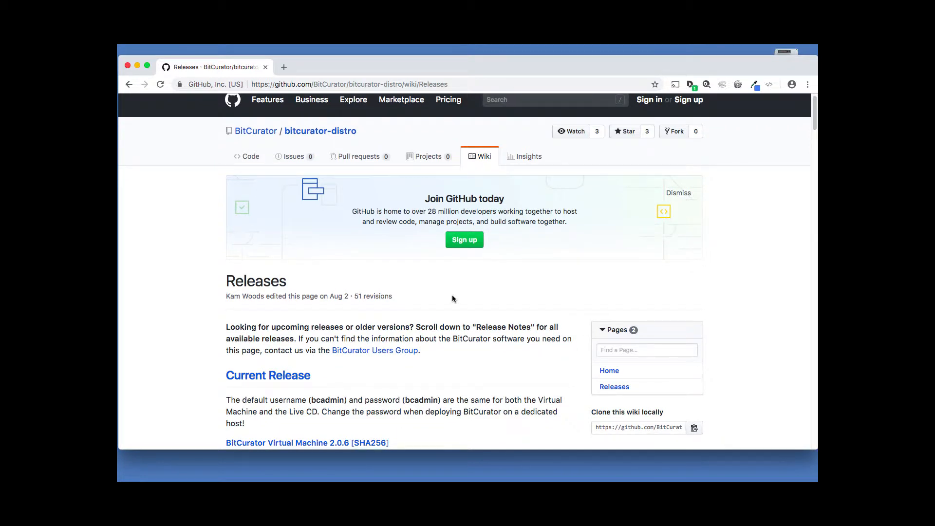
pyautogui.scroll(-5, 452, 296)
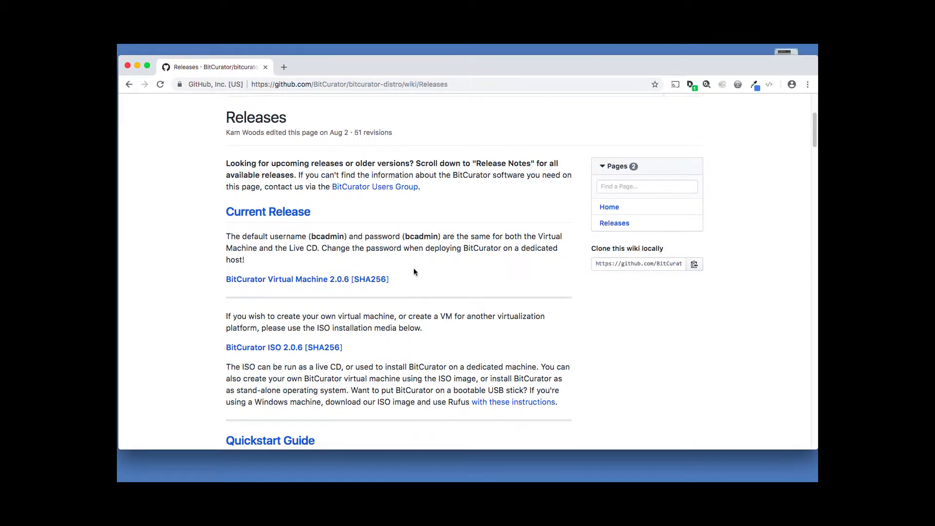
pyautogui.scroll(-3, 414, 271)
pyautogui.scroll(-2, 414, 268)
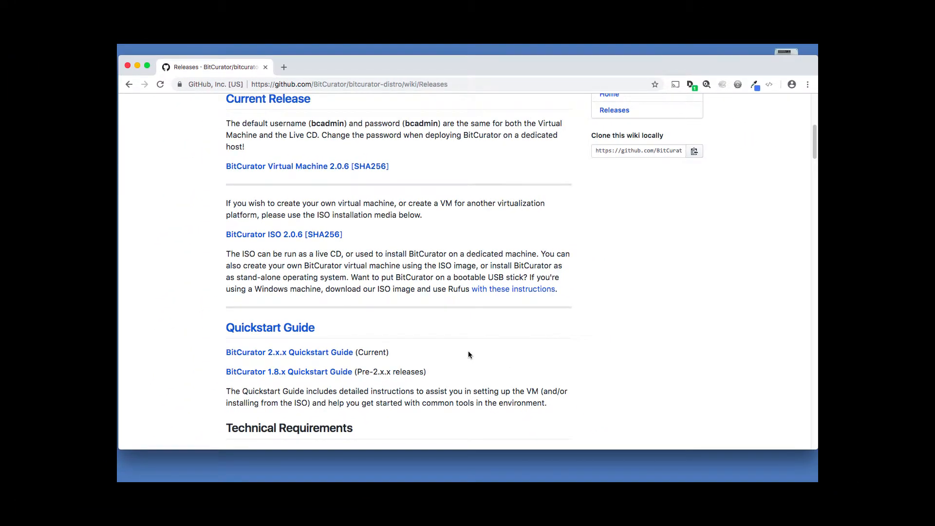
pyautogui.scroll(1, 468, 351)
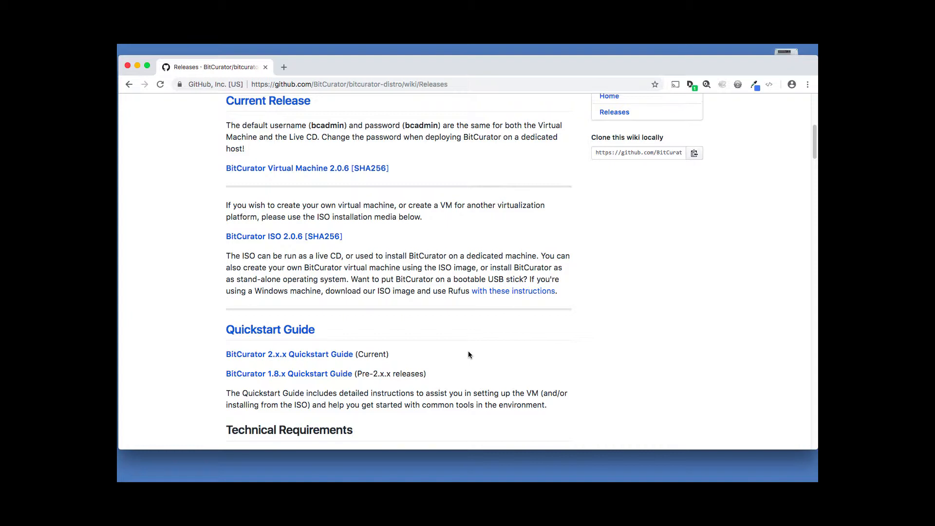
pyautogui.click(293, 172)
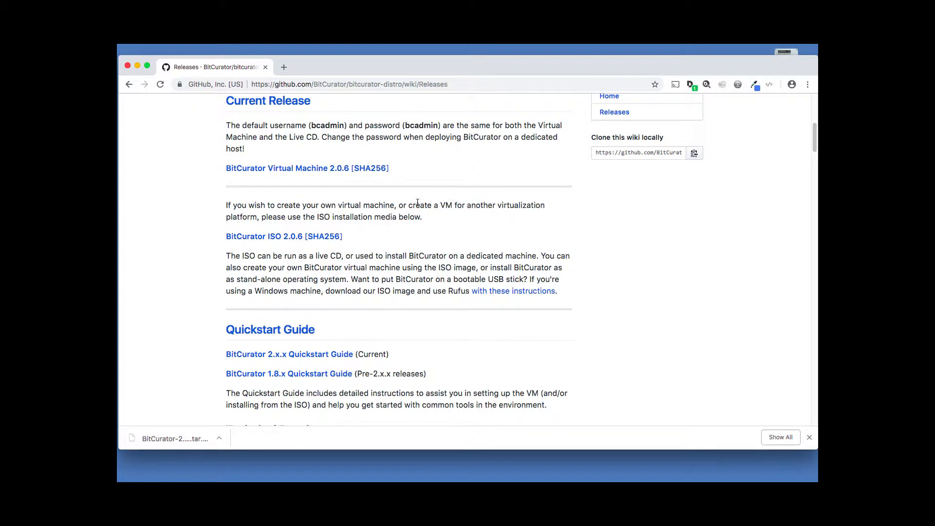
# - Return to the Getting Started guide, follow its VirtualBox downloads link and download the VirtualBox 5.2.18 package for OS X hosts
pyautogui.click(129, 85)
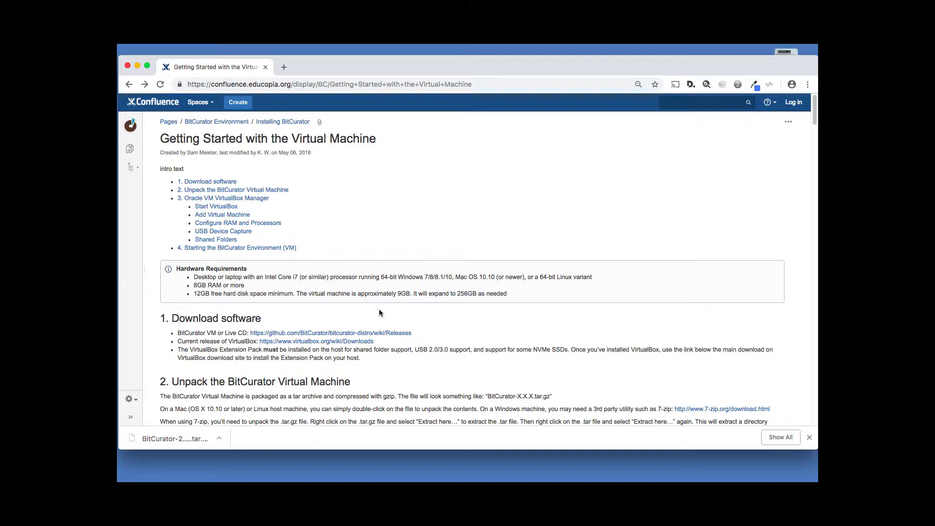
pyautogui.click(355, 342)
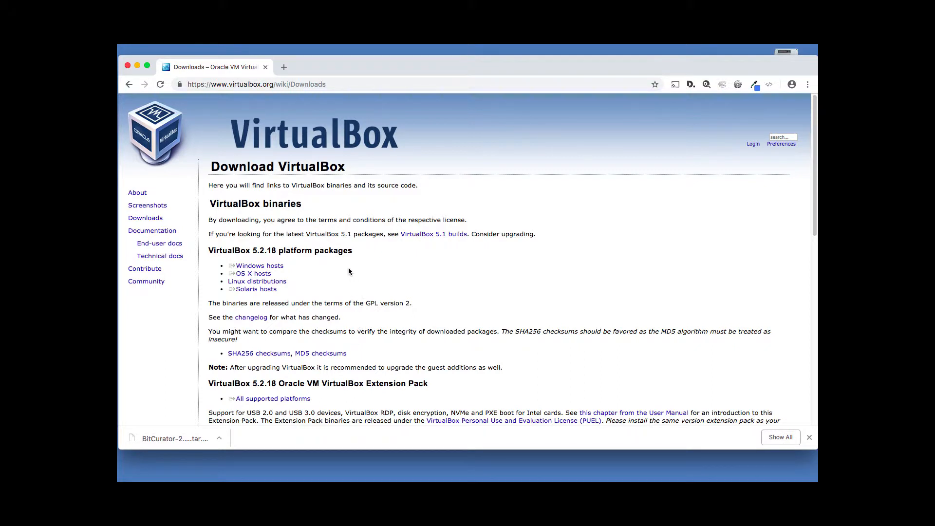
pyautogui.click(264, 276)
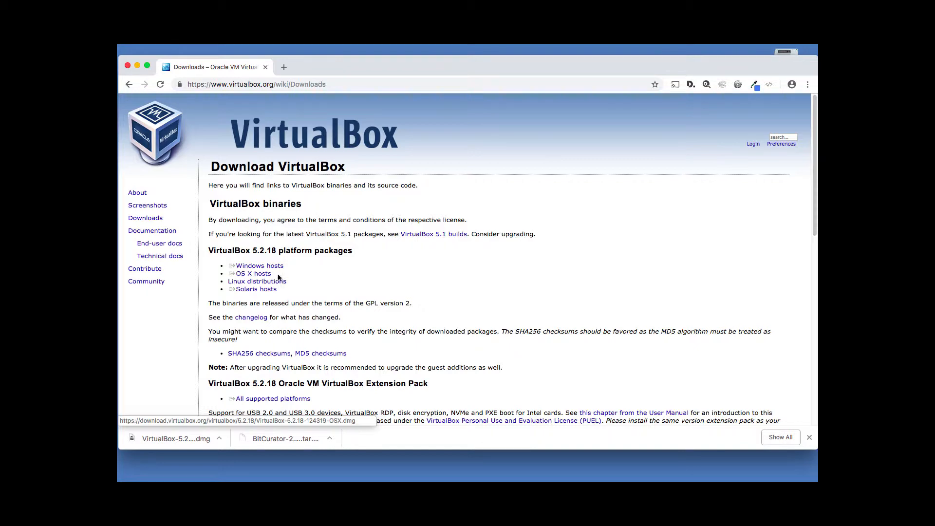
# - Download the VirtualBox 5.2.18 Oracle VM VirtualBox Extension Pack for all supported platforms
pyautogui.scroll(-1, 355, 314)
pyautogui.scroll(-5, 354, 314)
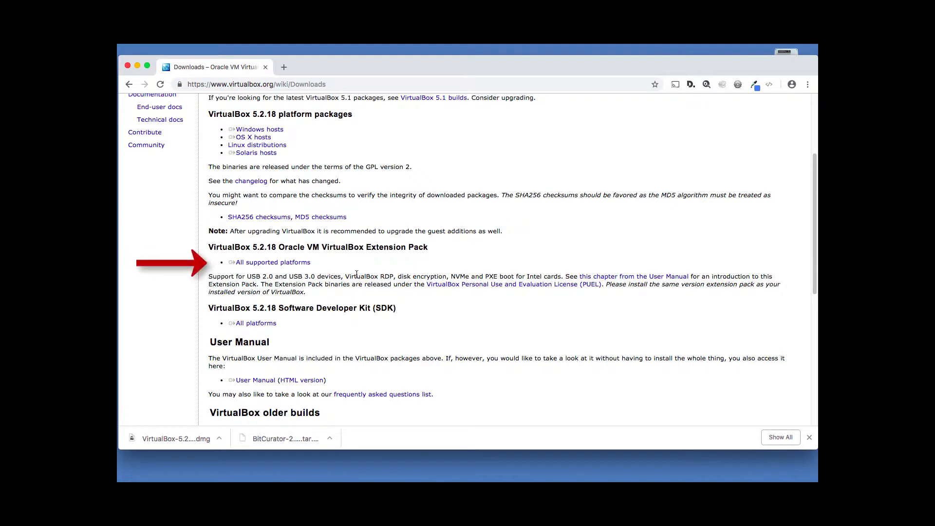
pyautogui.click(305, 263)
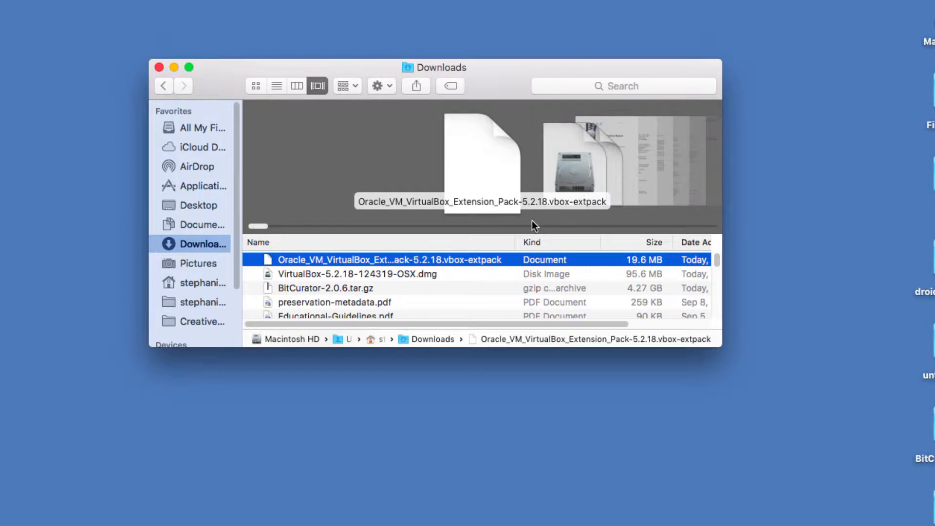
# - In Finder's Downloads folder, unpack BitCurator-2.0.6.tar.gz and move the extracted BitCurator-2.0.6 folder to Applications
pyautogui.doubleClick(336, 287)
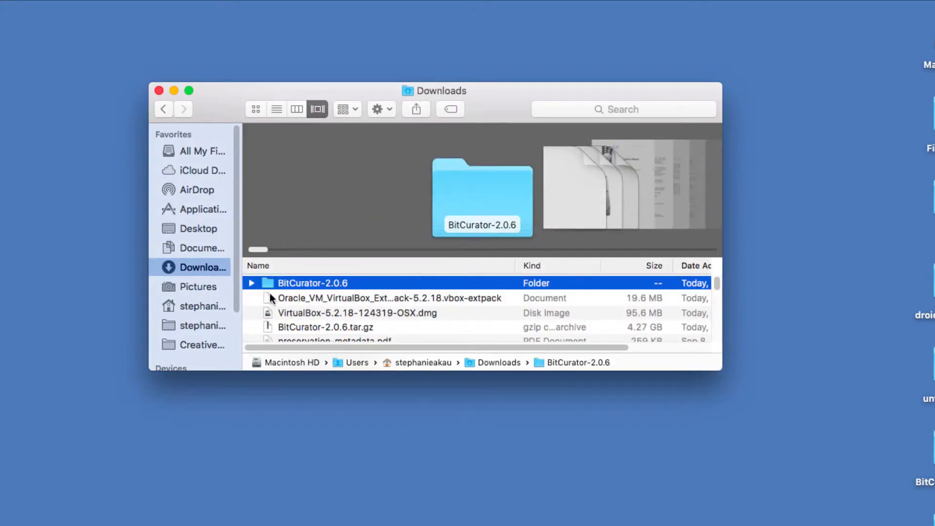
pyautogui.click(250, 282)
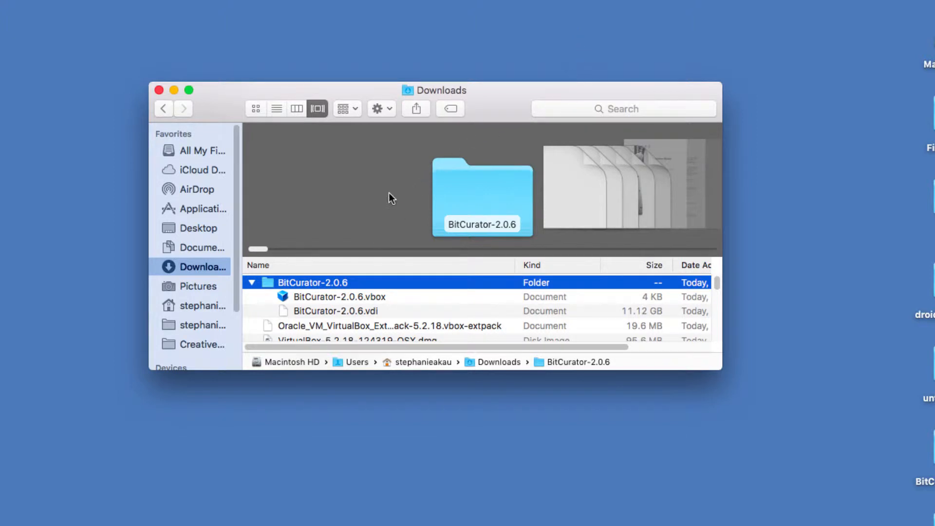
pyautogui.moveTo(312, 281); pyautogui.dragTo(200, 208)
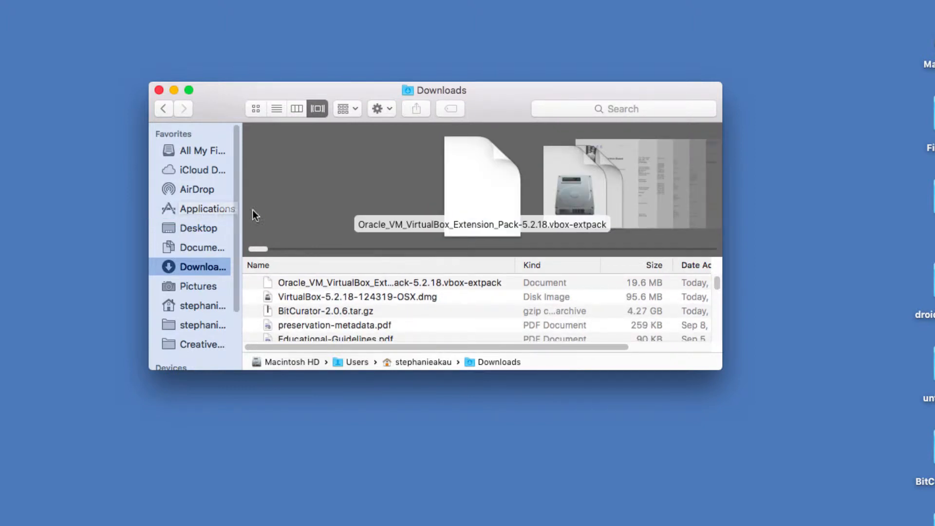
# - Open the VirtualBox-5.2.18-124319-OSX.dmg disk image, run VirtualBox.pkg as a standard install, and close the installer and disk image windows
pyautogui.doubleClick(424, 295)
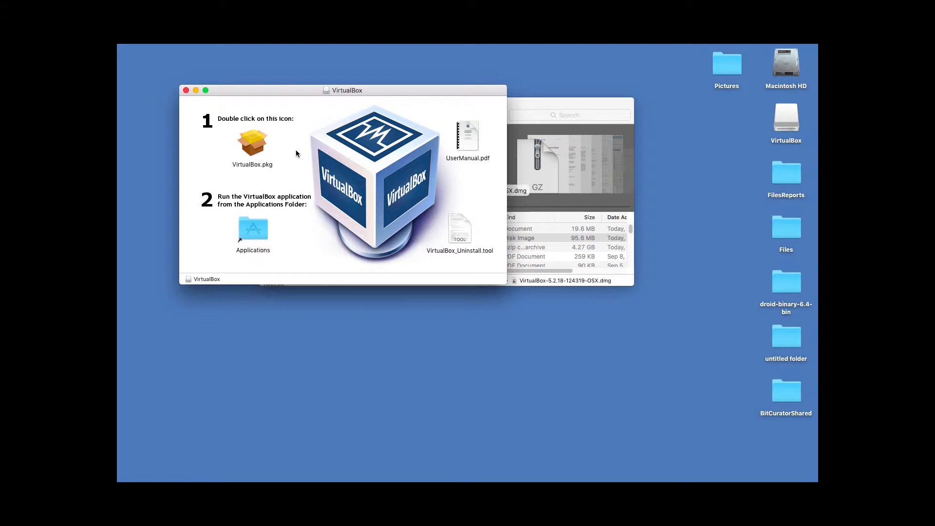
pyautogui.click(255, 151)
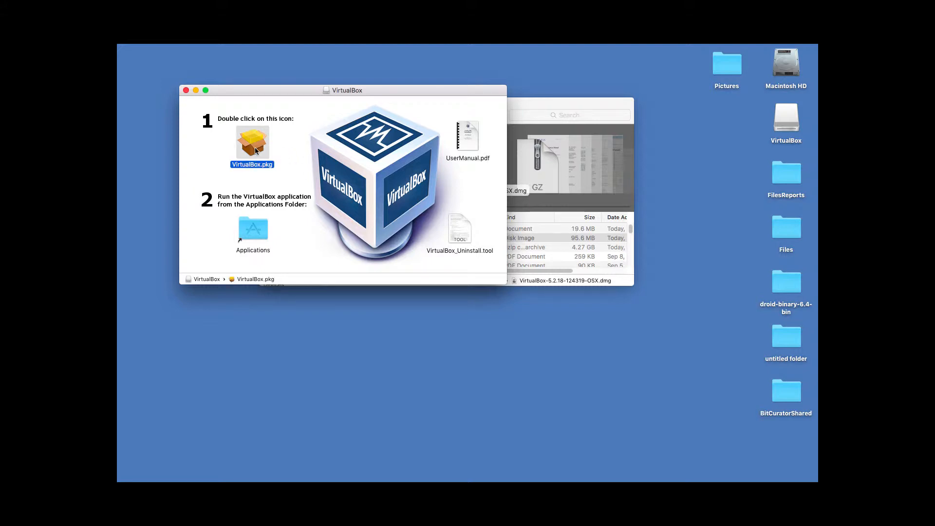
pyautogui.doubleClick(257, 148)
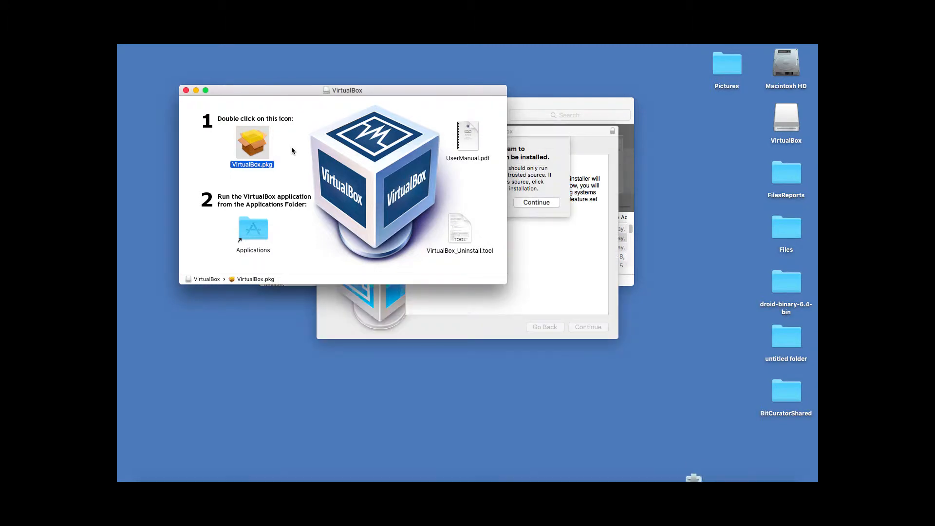
pyautogui.click(531, 154)
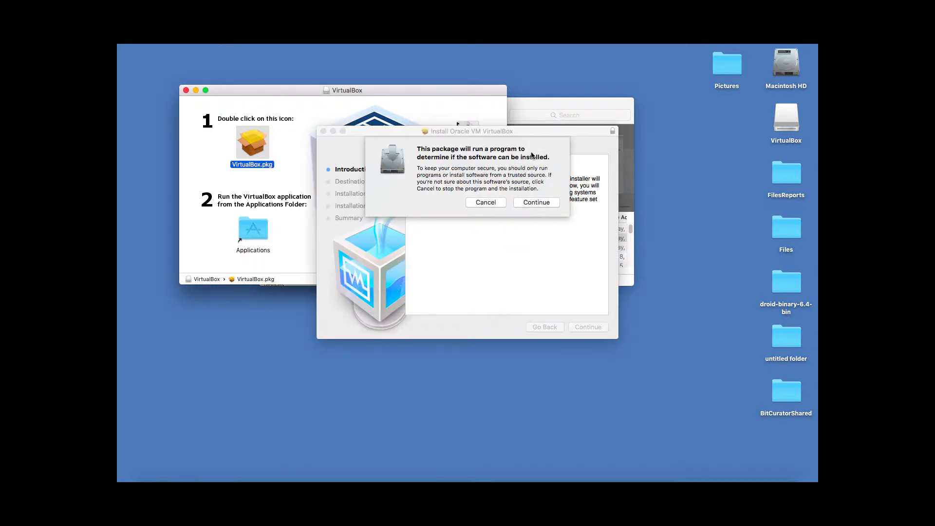
pyautogui.click(536, 203)
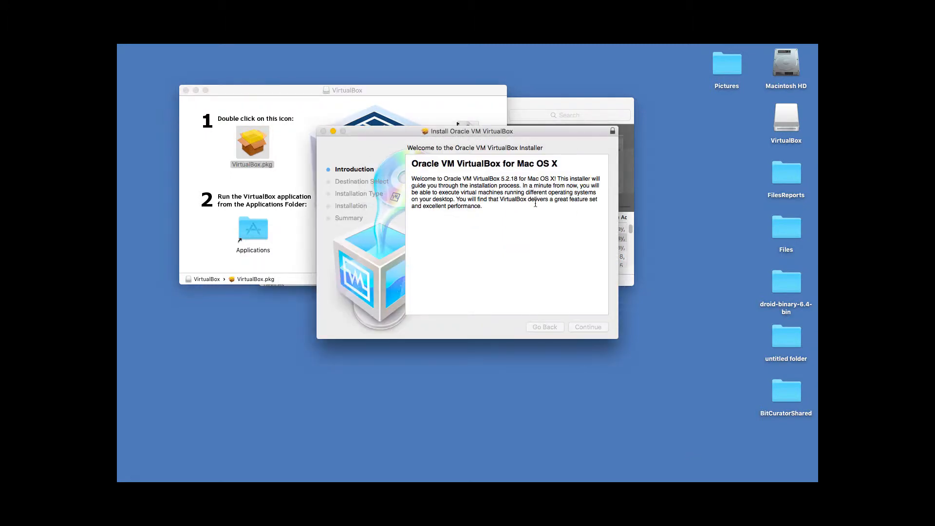
pyautogui.click(588, 328)
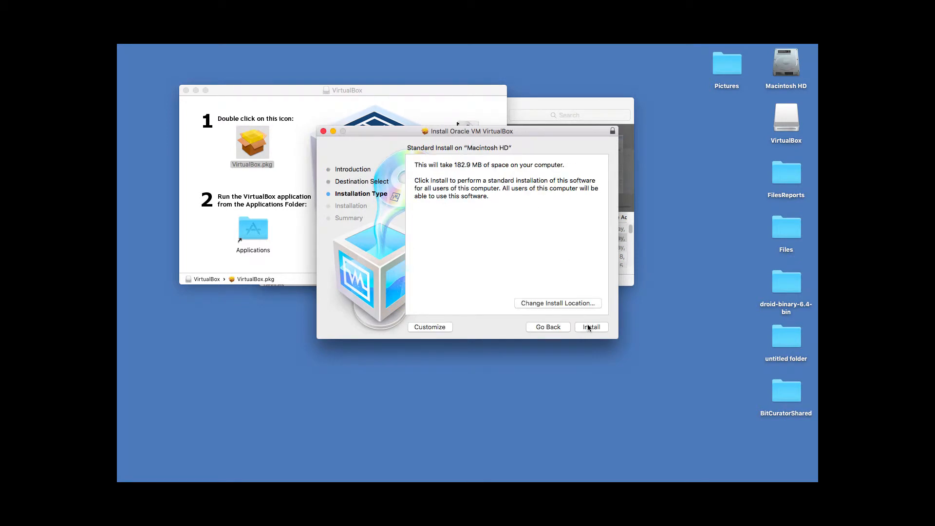
pyautogui.click(587, 325)
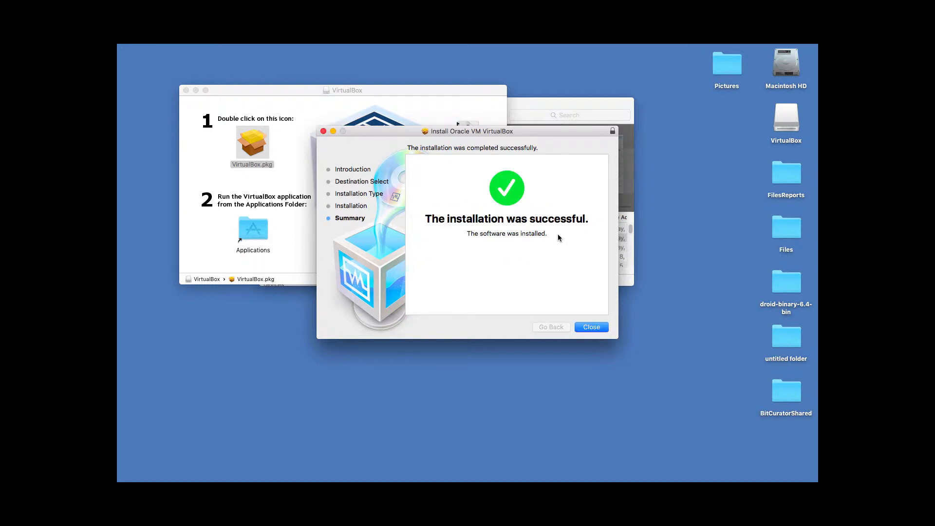
pyautogui.click(598, 327)
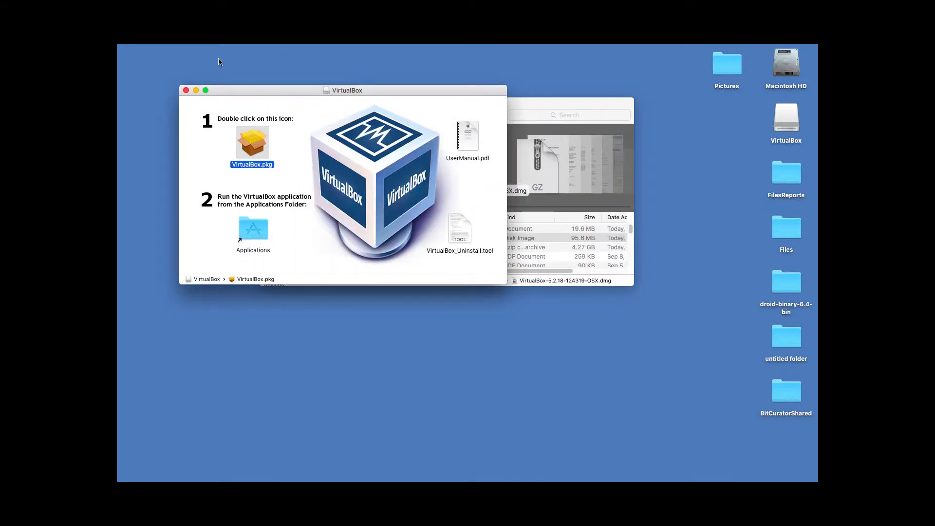
pyautogui.click(186, 90)
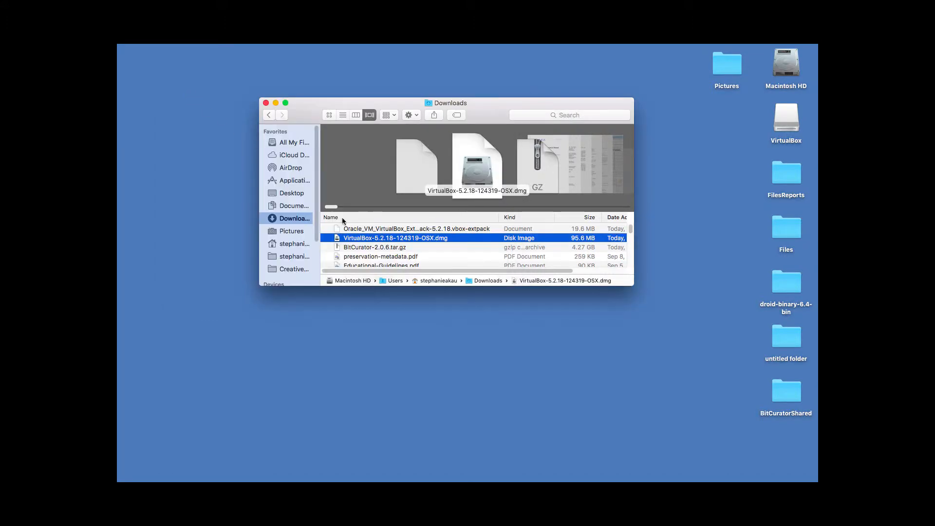
# - Install the downloaded Oracle VM VirtualBox Extension Pack 5.2.18, reading through and accepting its license
pyautogui.click(384, 228)
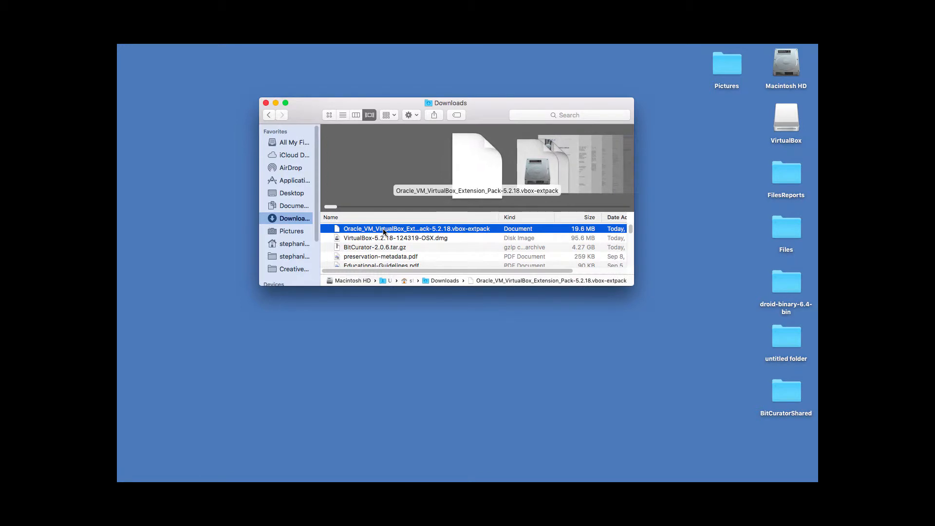
pyautogui.doubleClick(383, 229)
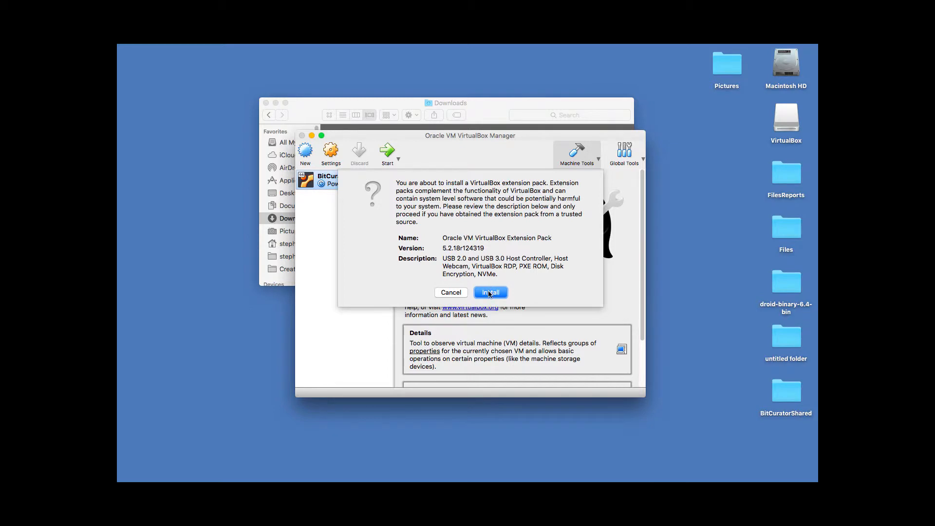
pyautogui.click(489, 292)
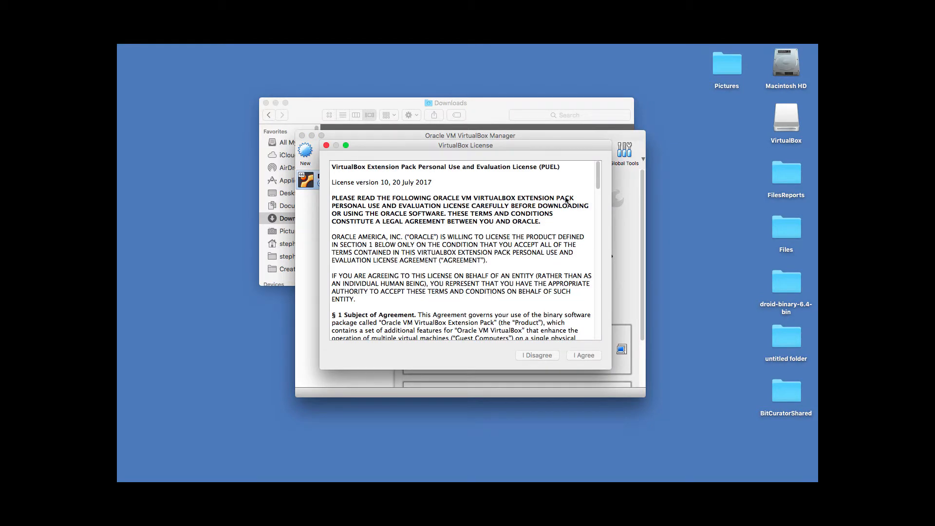
pyautogui.moveTo(598, 177); pyautogui.dragTo(582, 329)
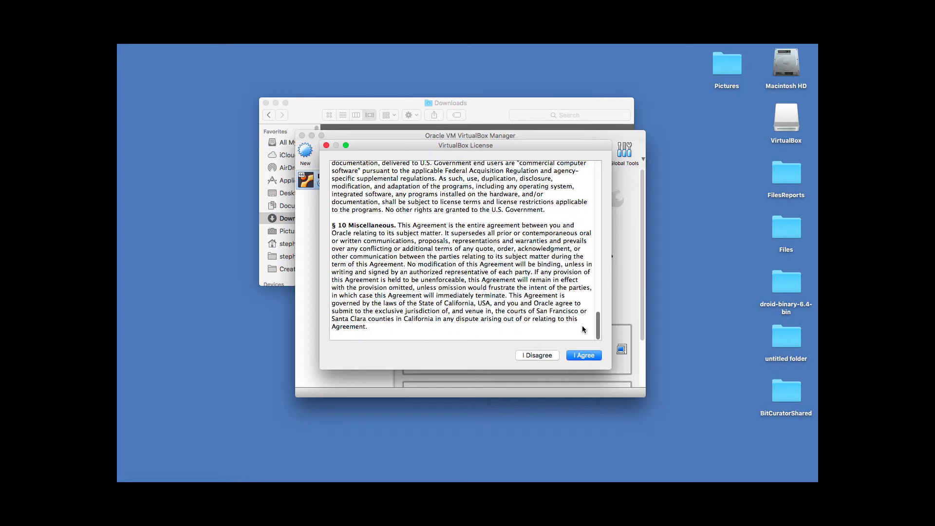
pyautogui.click(586, 357)
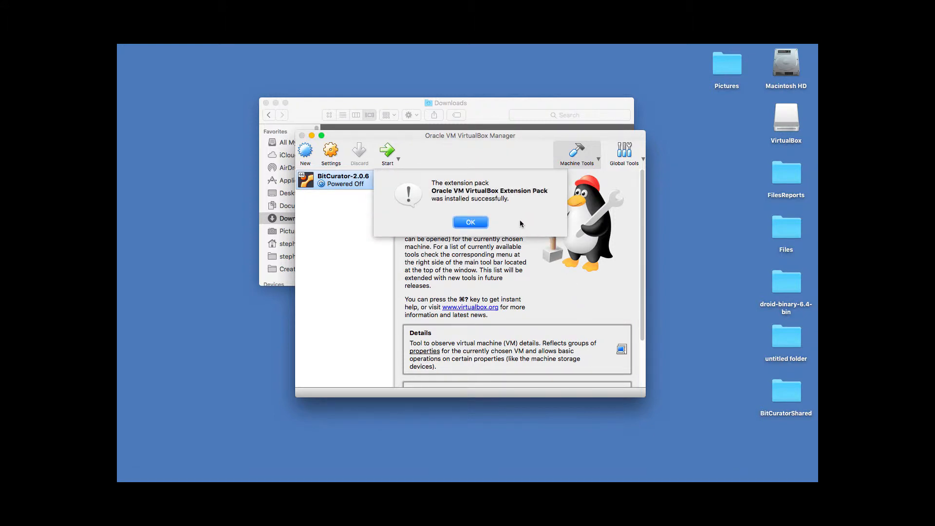
pyautogui.click(475, 221)
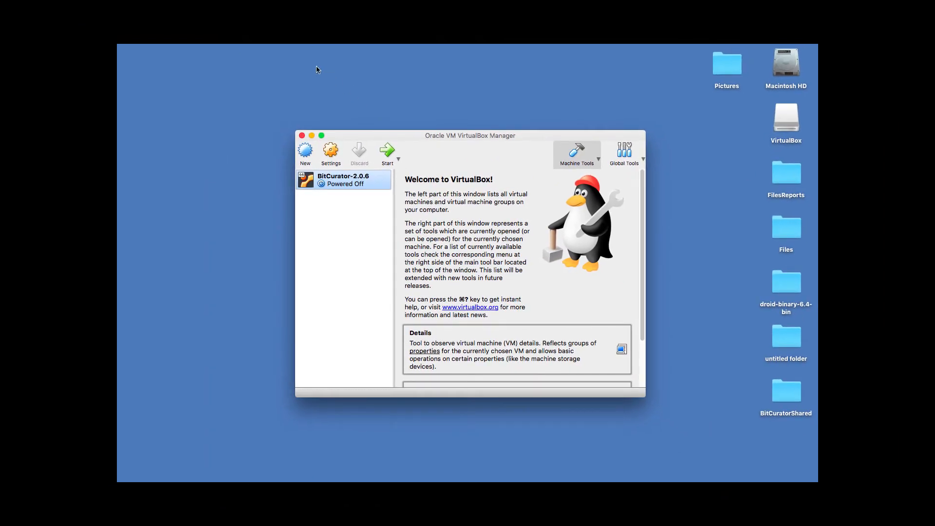
# - Add the existing virtual machine BitCurator-2.0.6.vbox from the BitCurator-2.0.6 folder in Applications
pyautogui.moveTo(248, 3)
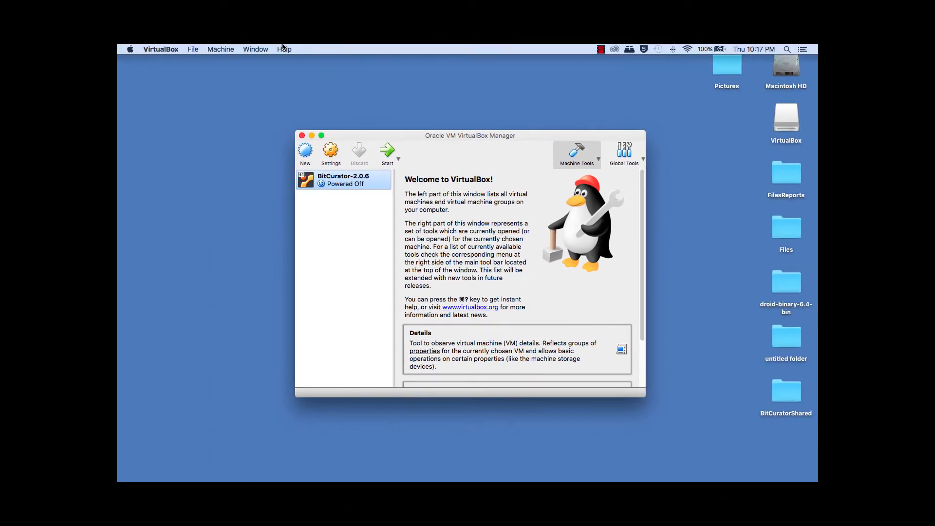
pyautogui.click(226, 48)
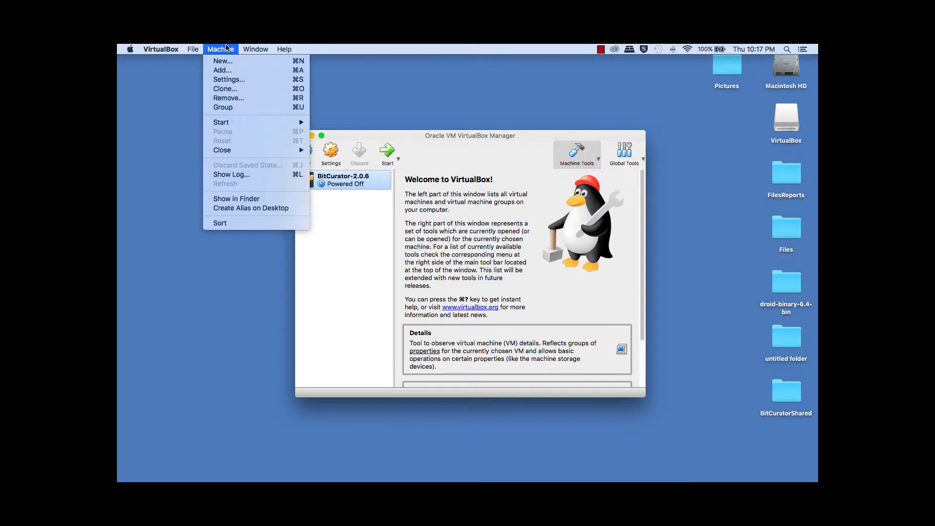
pyautogui.click(232, 71)
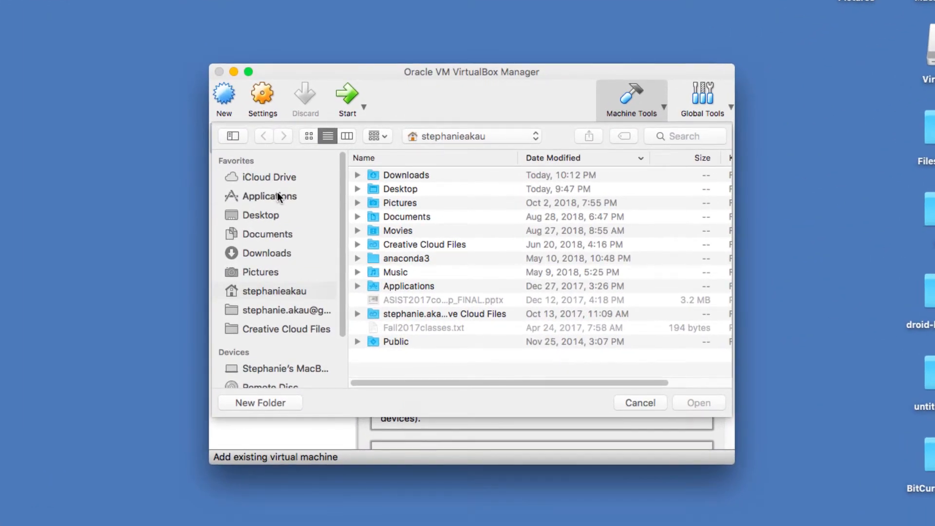
pyautogui.click(307, 207)
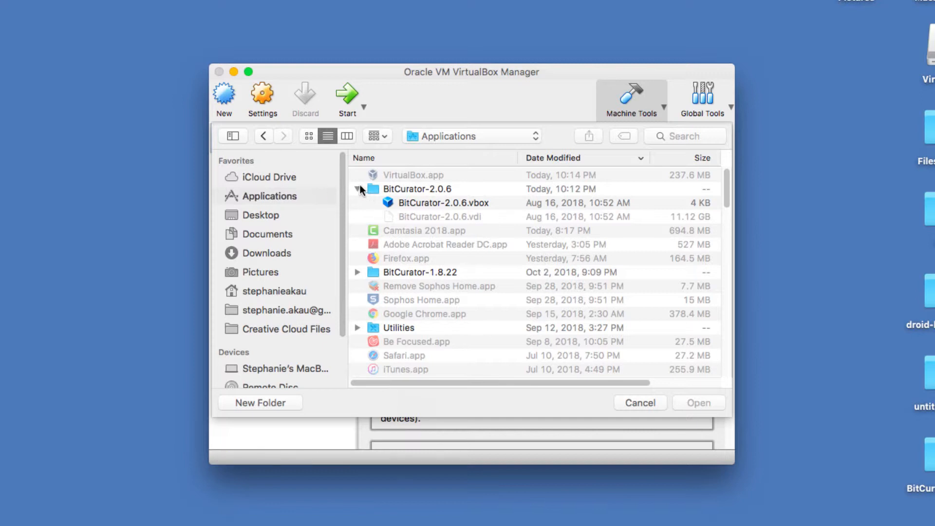
pyautogui.click(420, 202)
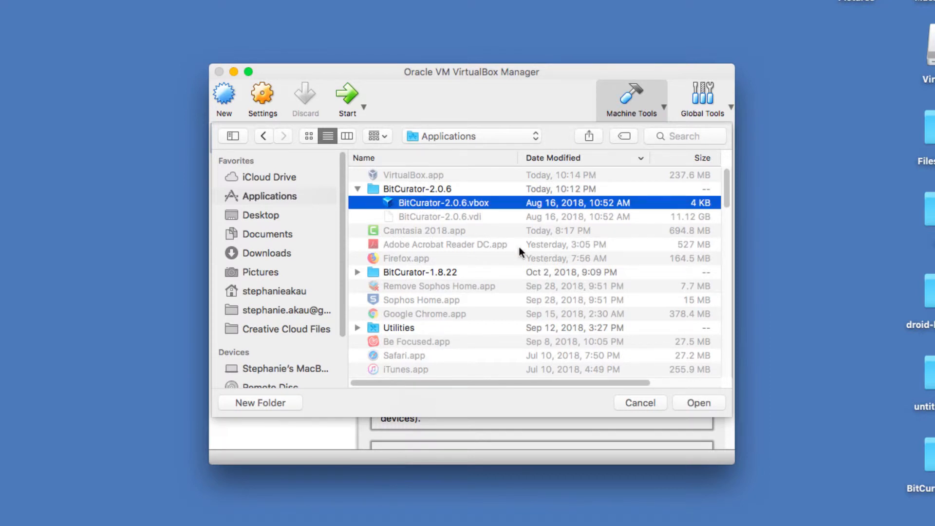
pyautogui.click(699, 403)
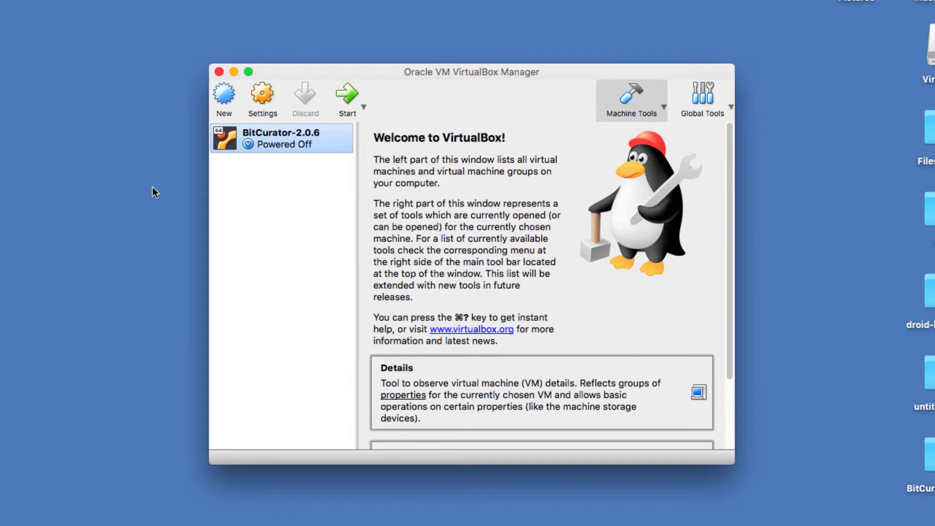
# - In the BitCurator-2.0.6 machine's settings, set the base memory to about 2589 MB, review the processor and USB port options, and save
pyautogui.click(258, 101)
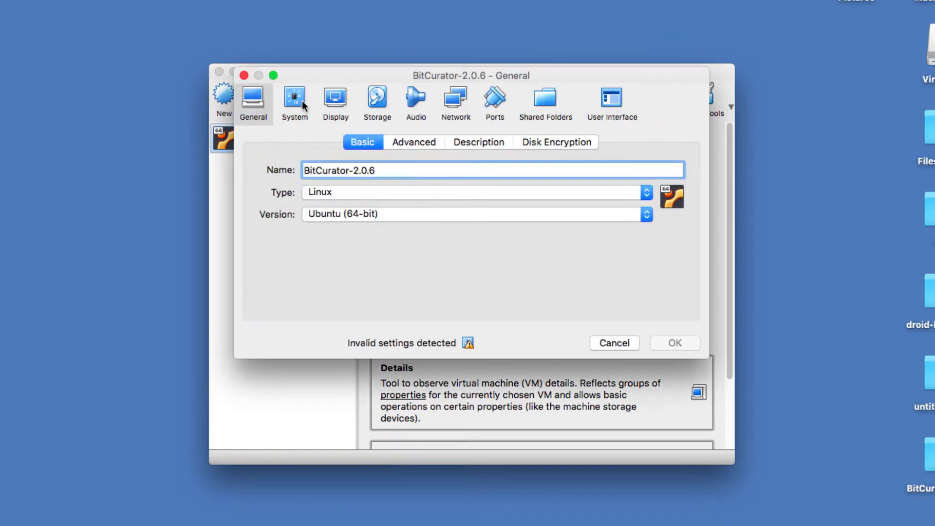
pyautogui.click(299, 100)
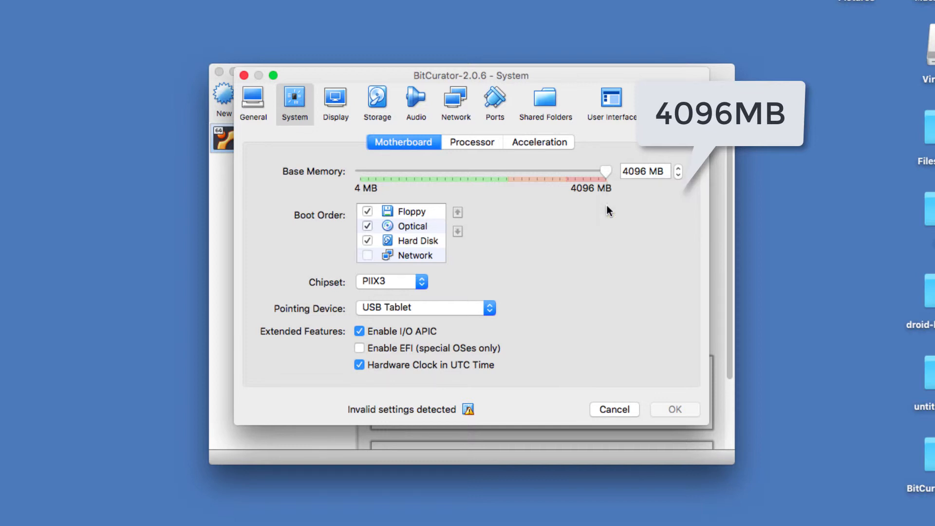
pyautogui.moveTo(603, 171); pyautogui.dragTo(512, 163)
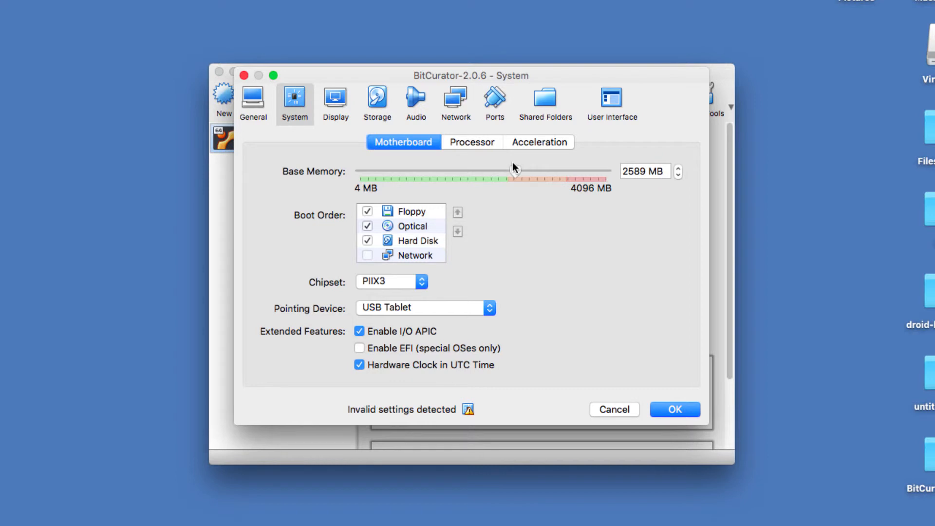
pyautogui.click(488, 144)
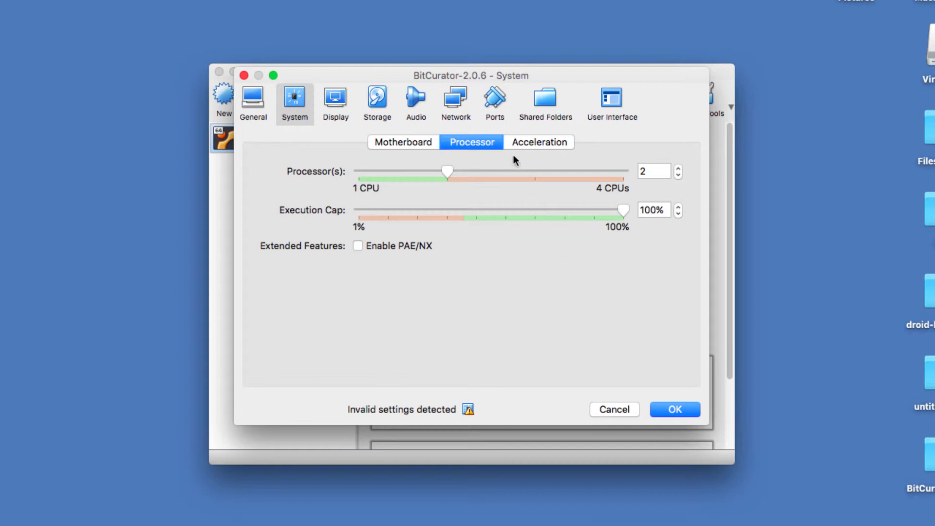
pyautogui.click(493, 102)
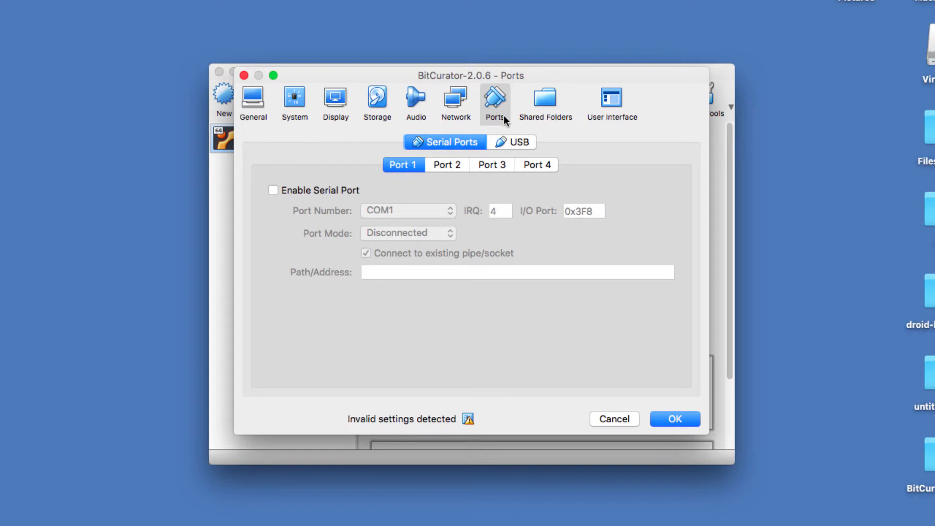
pyautogui.click(518, 142)
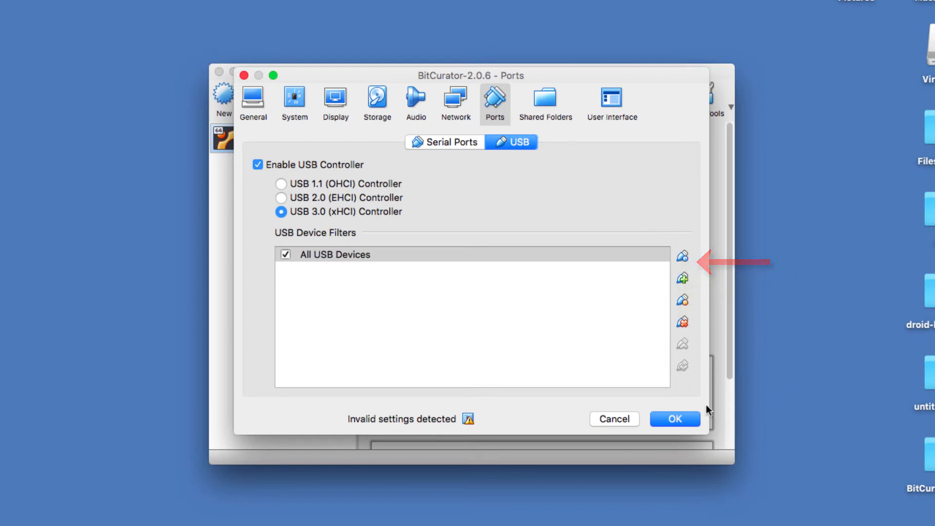
pyautogui.click(673, 418)
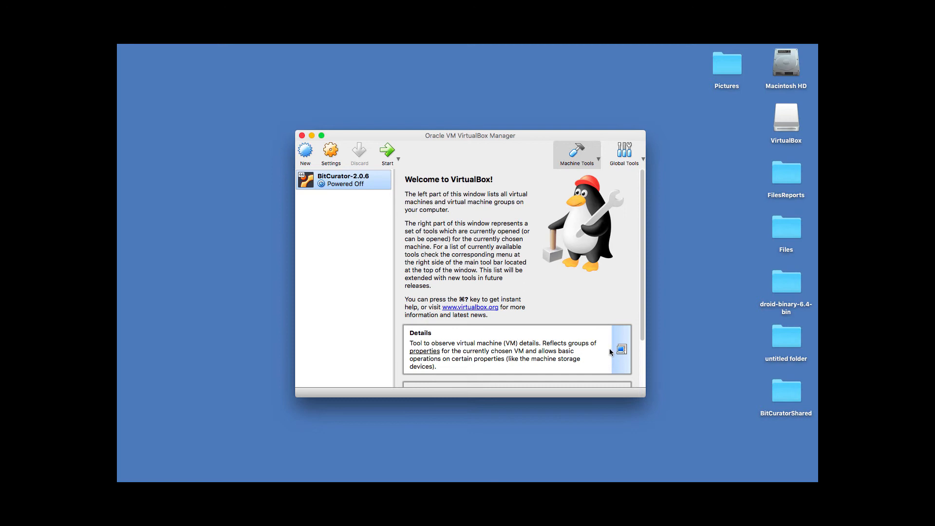
# - Start the BitCurator-2.0.6 virtual machine
pyautogui.doubleClick(356, 185)
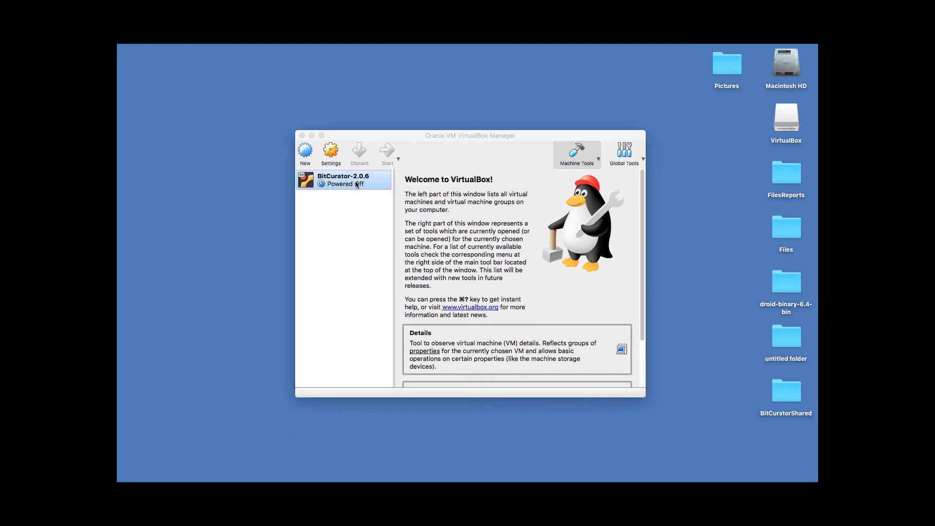